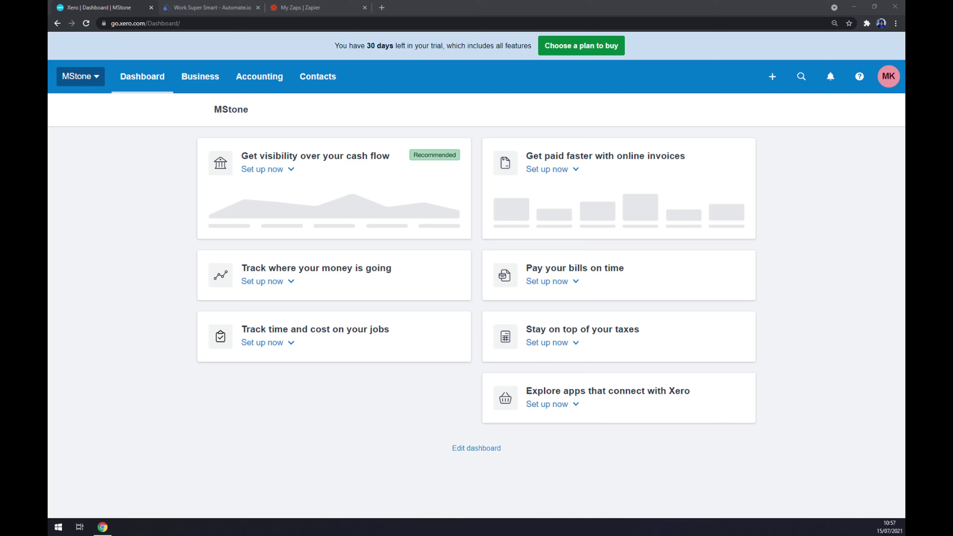
Step: Switch to the Automate.io website after a quick look at the Zapier zaps list
left_click(147, 185)
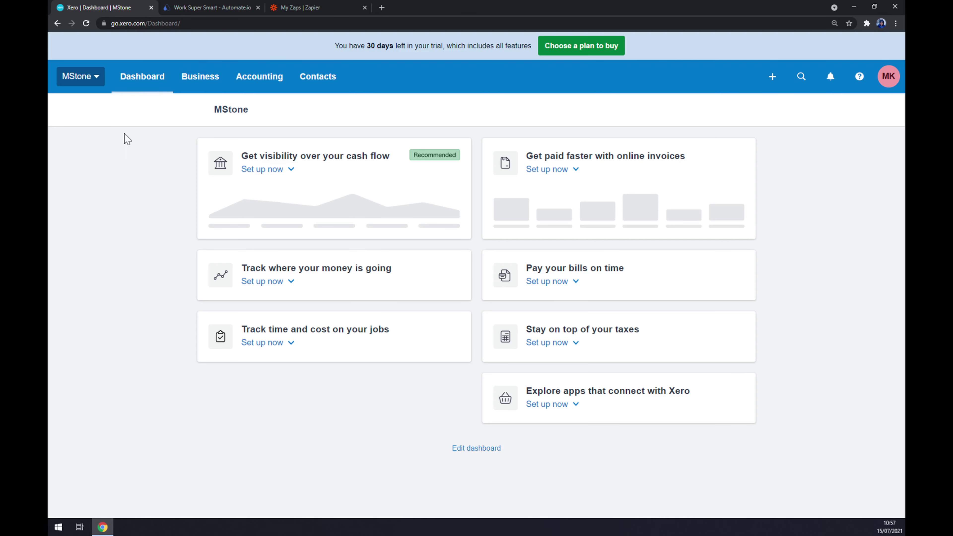
left_click(199, 7)
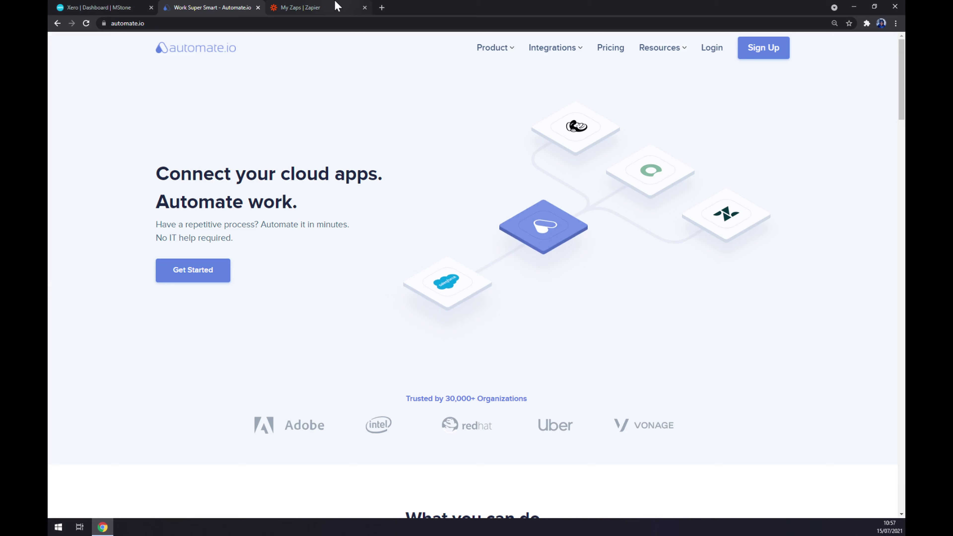
left_click(335, 8)
left_click(216, 11)
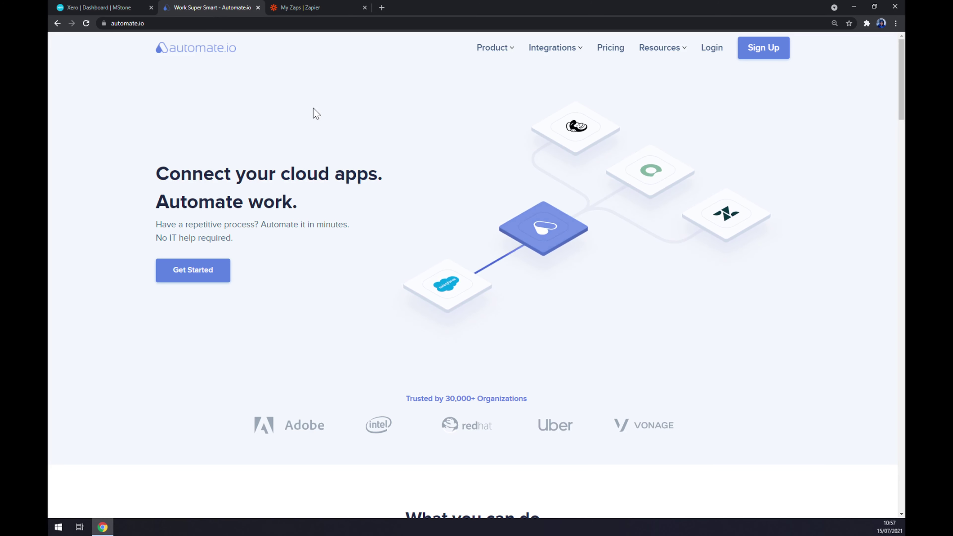
Step: Find Xero in Automate.io's full integrations list and open its page
mouse_move(563, 54)
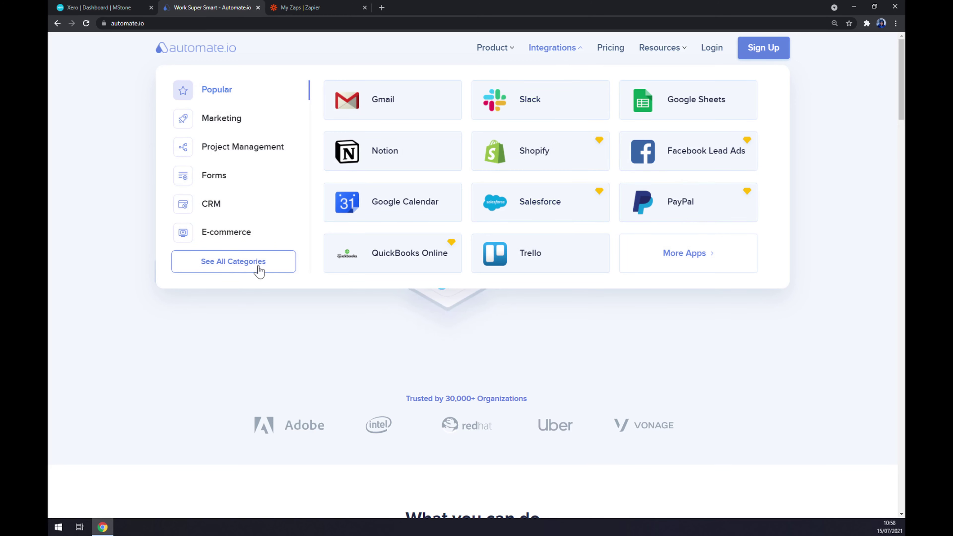
left_click(271, 268)
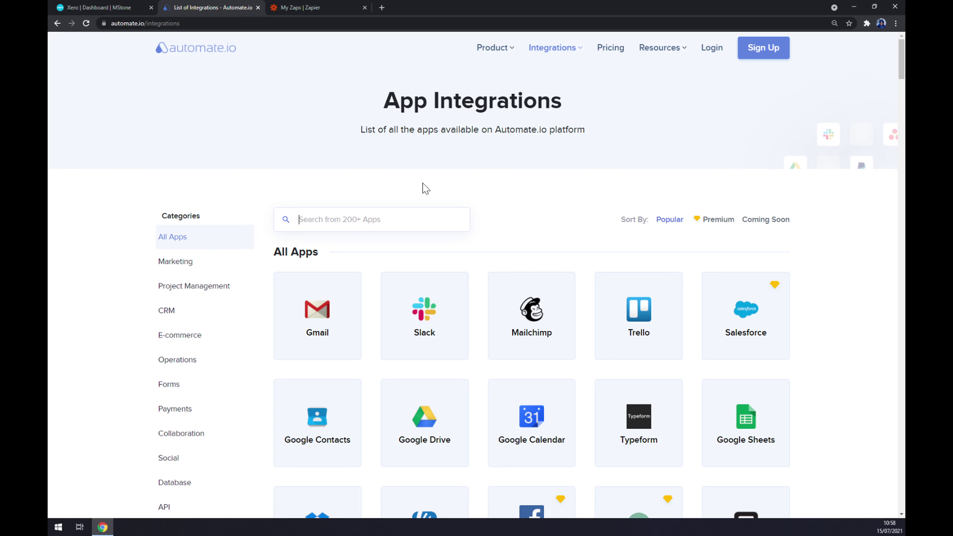
type("xero")
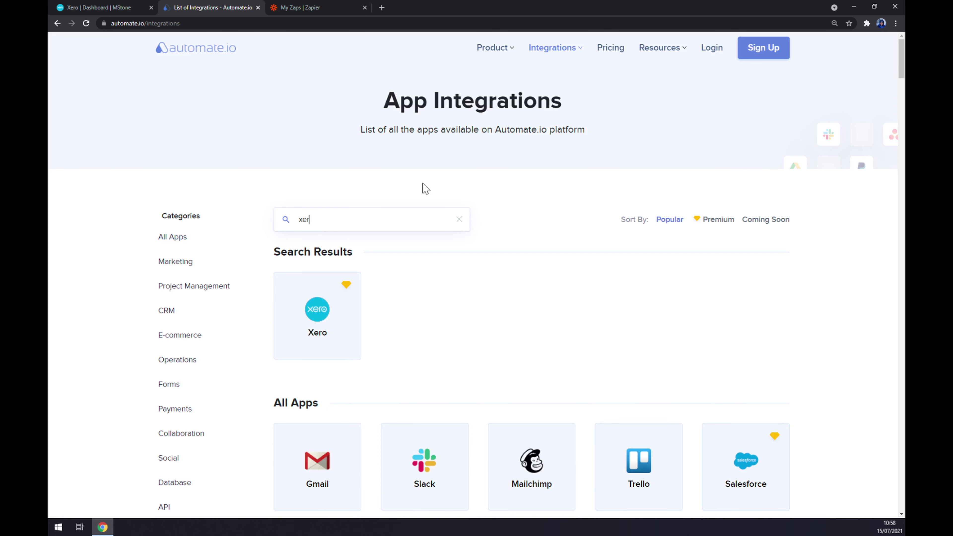
left_click(351, 346)
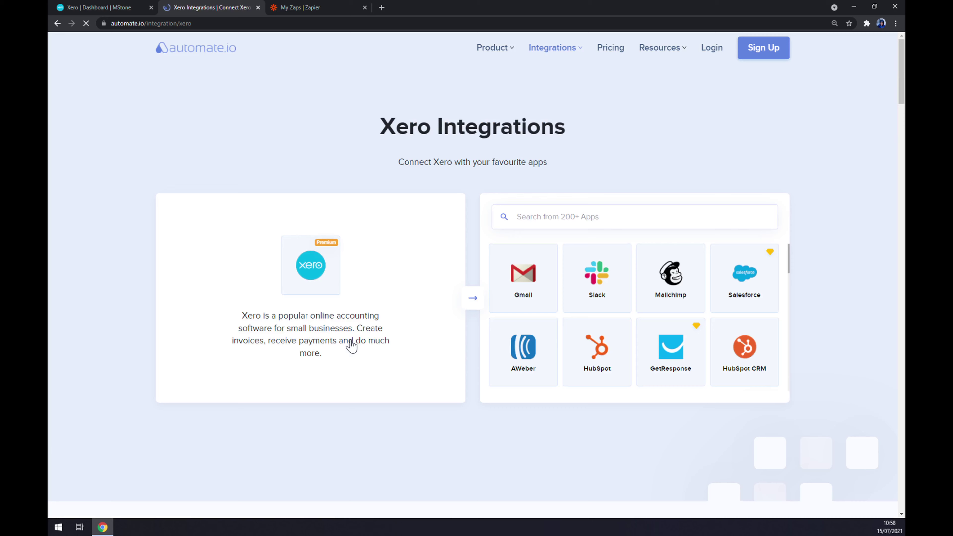
Step: Search 'woo' and open the WooCommerce and Xero integration page
left_click(551, 219)
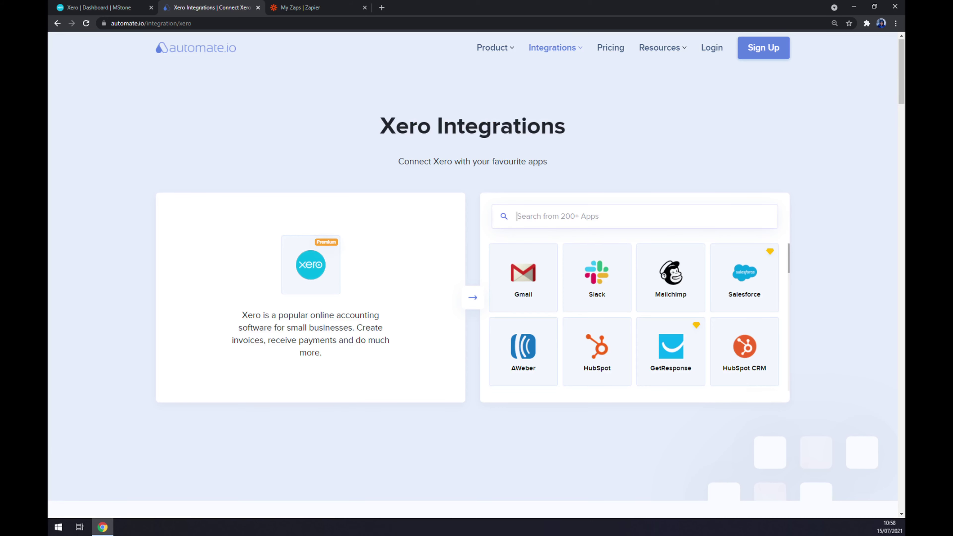
type("woo")
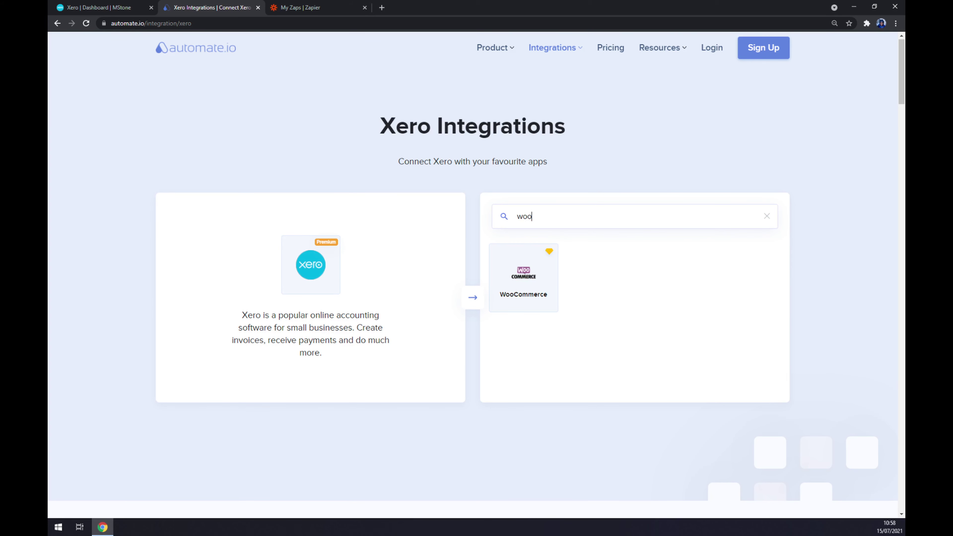
left_click(548, 285)
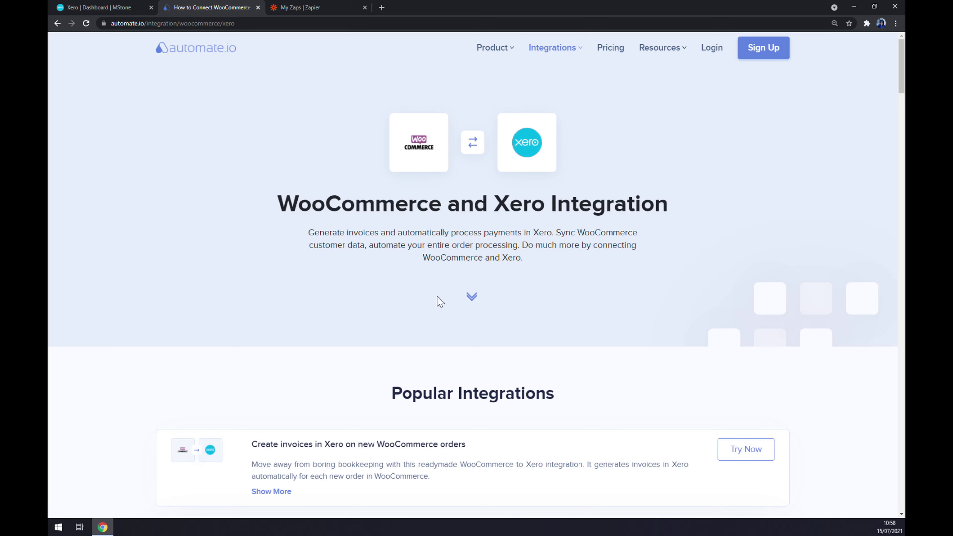
Step: Scroll down to the 'Create your own Integration' section and highlight its heading
scroll(624, 328, "down", 7)
scroll(304, 223, "up", 7)
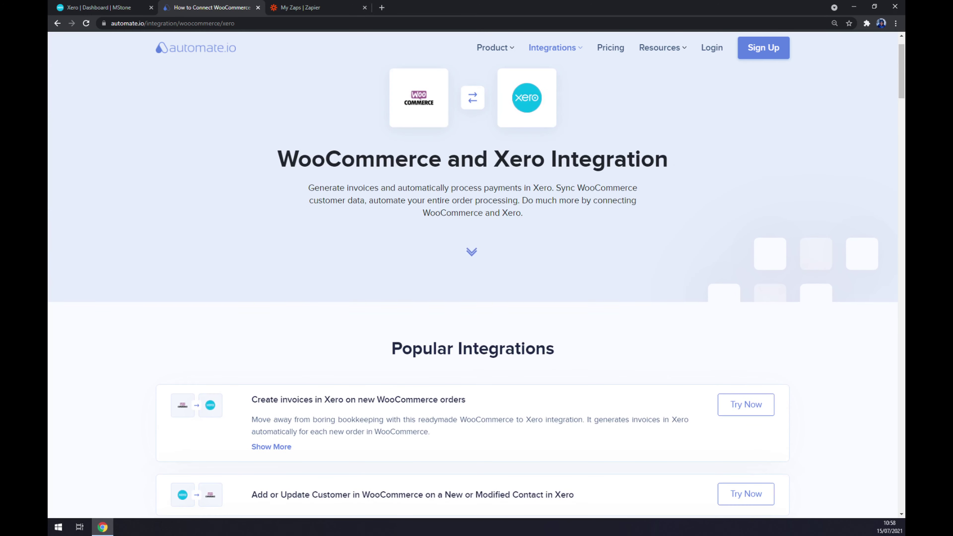
scroll(305, 214, "down", 5)
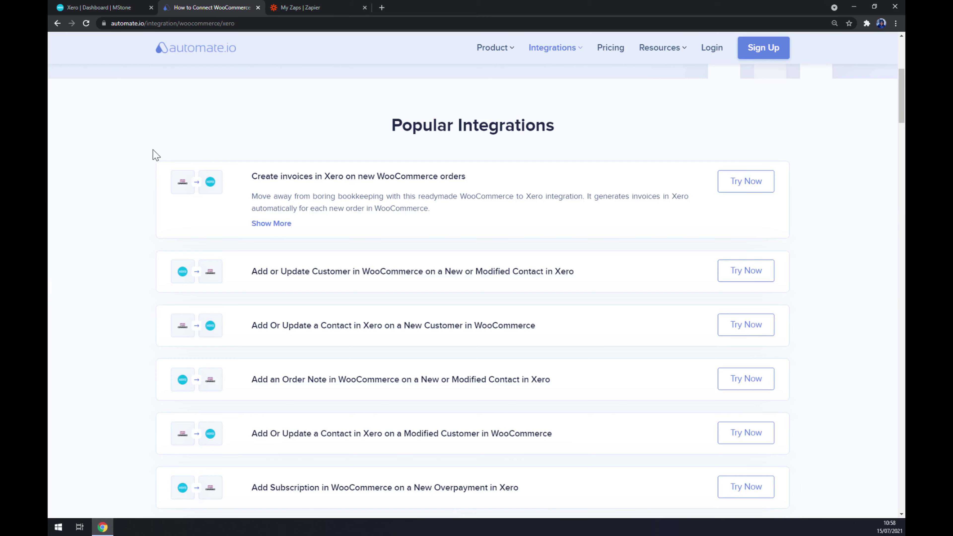
scroll(141, 151, "down", 1)
scroll(357, 206, "down", 5)
scroll(358, 206, "up", 4)
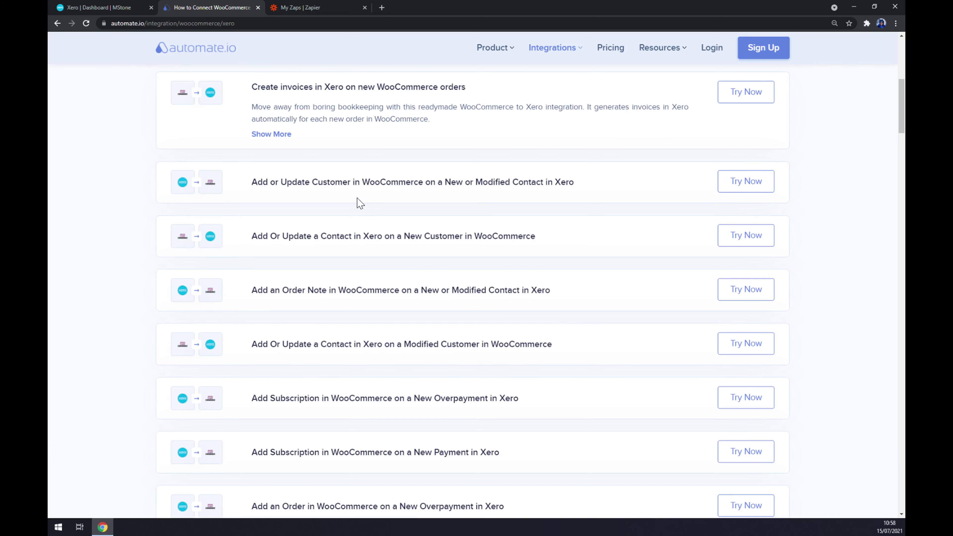
scroll(340, 206, "down", 10)
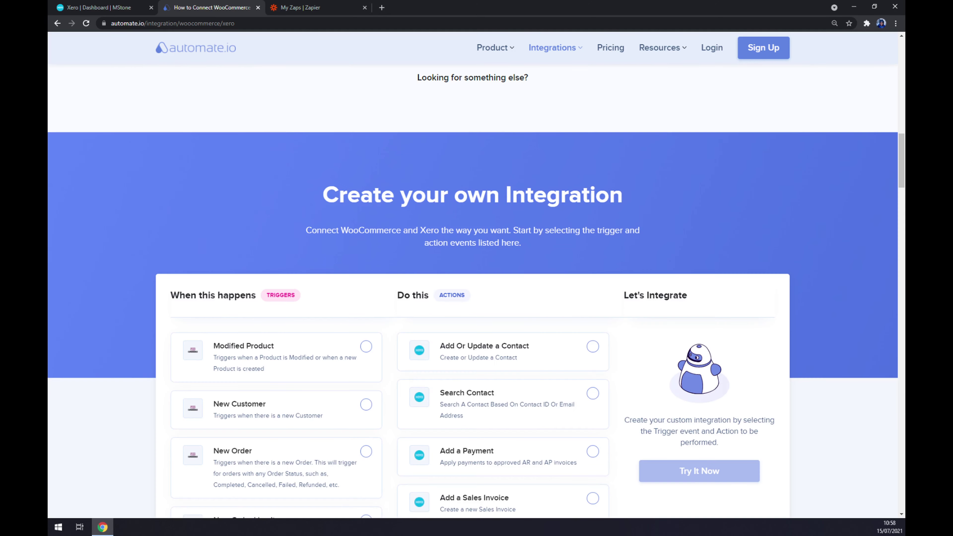
left_click_drag(317, 199, 671, 192)
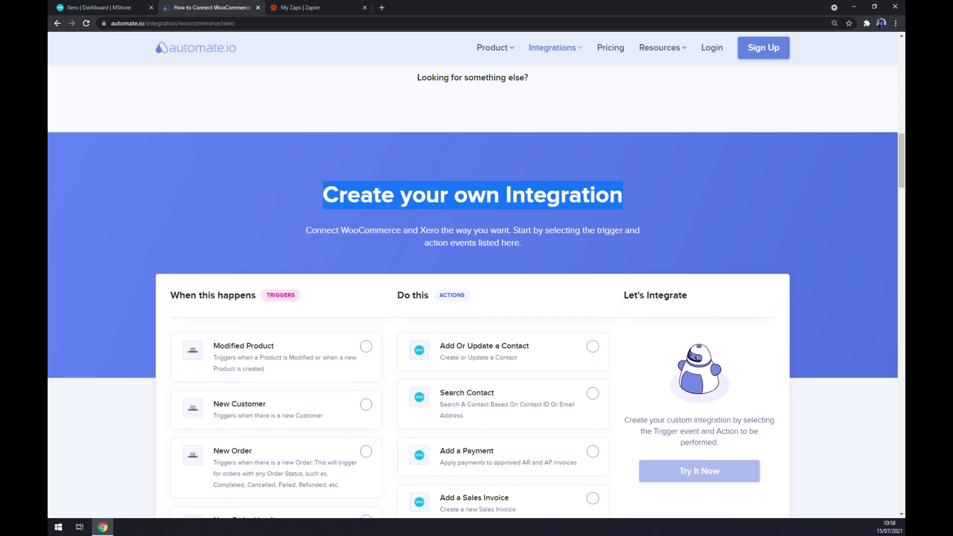
Step: Choose New or Modified Contact as the trigger in the integration builder
left_click_drag(252, 296, 314, 290)
scroll(314, 290, "down", 1)
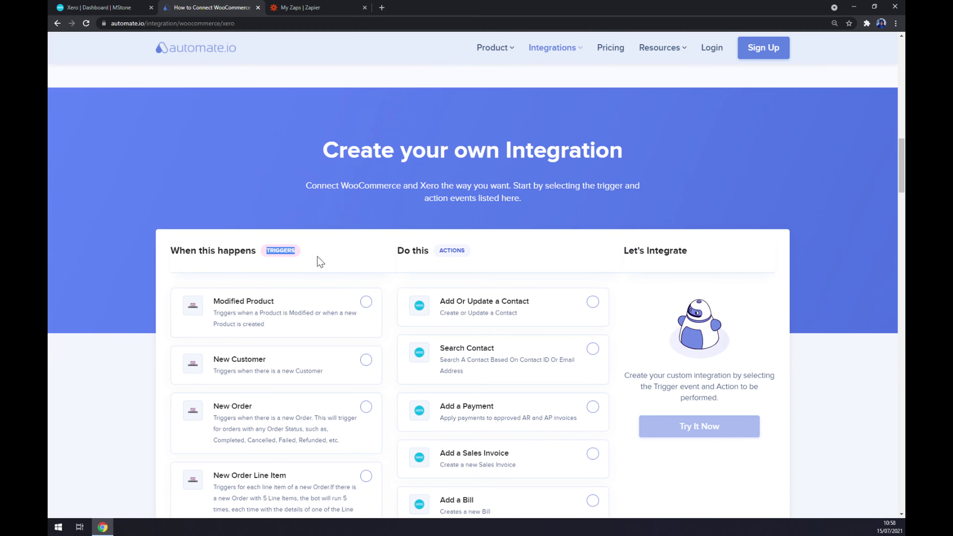
left_click(321, 262)
scroll(320, 257, "down", 14)
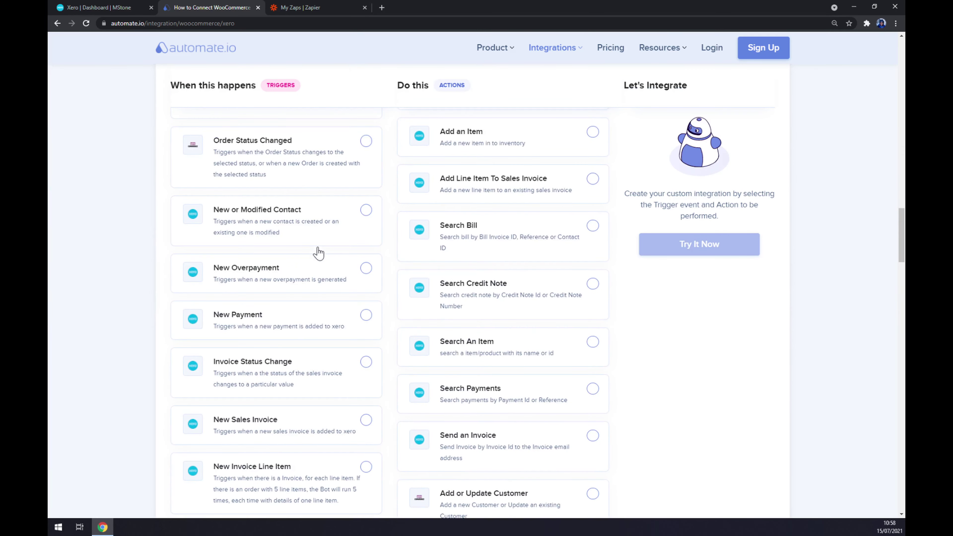
scroll(251, 180, "up", 2)
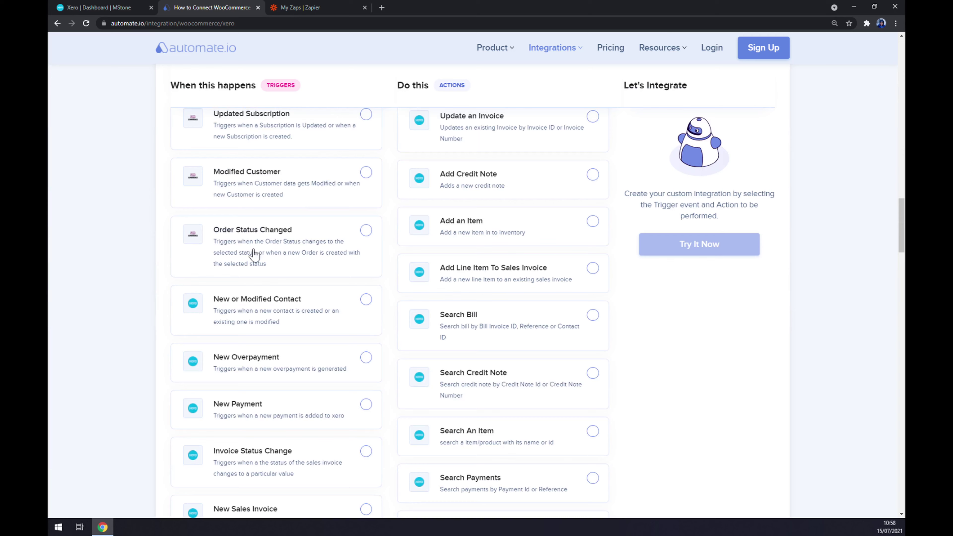
left_click(326, 319)
Step: Select Add or Update Customer as the Xero action, then go to the Zapier zaps dashboard
scroll(328, 320, "down", 5)
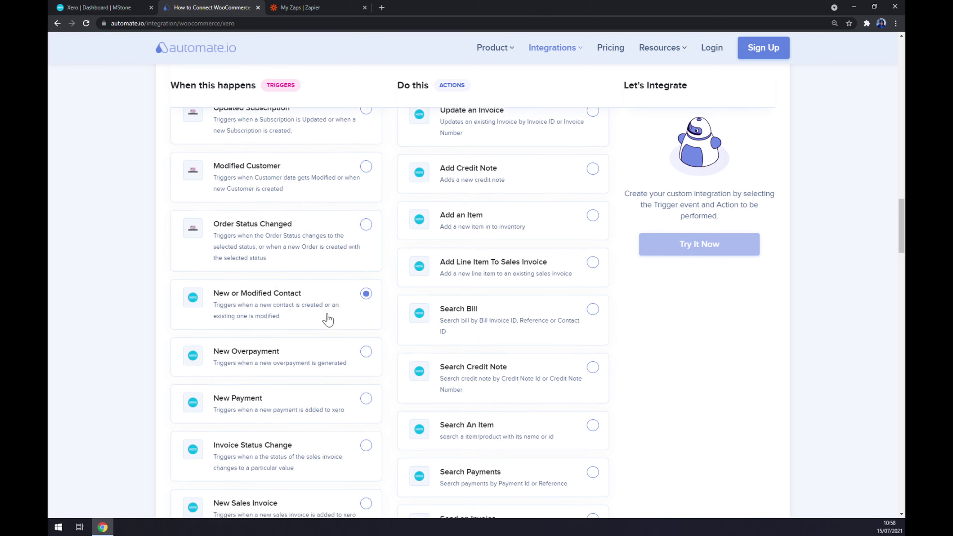
scroll(251, 285, "up", 5)
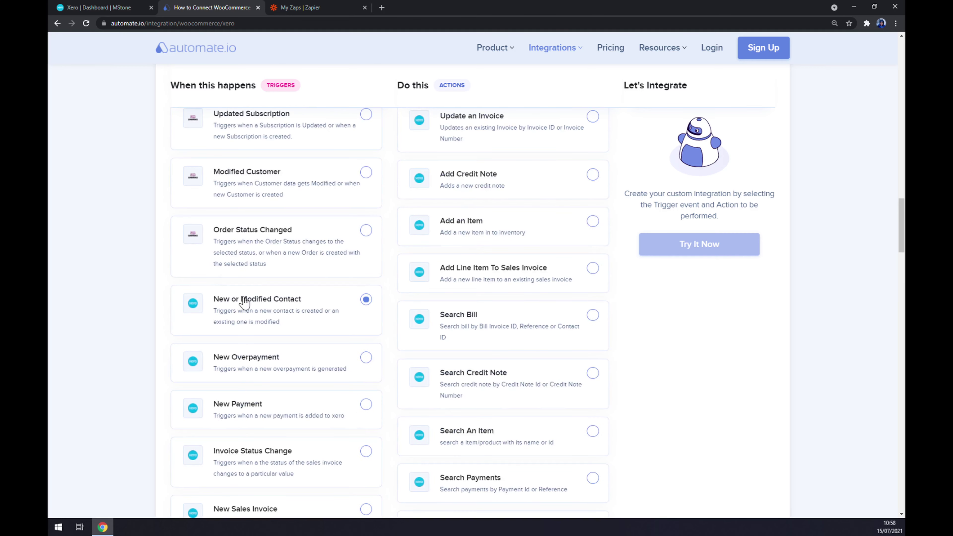
scroll(248, 320, "down", 9)
scroll(248, 334, "down", 15)
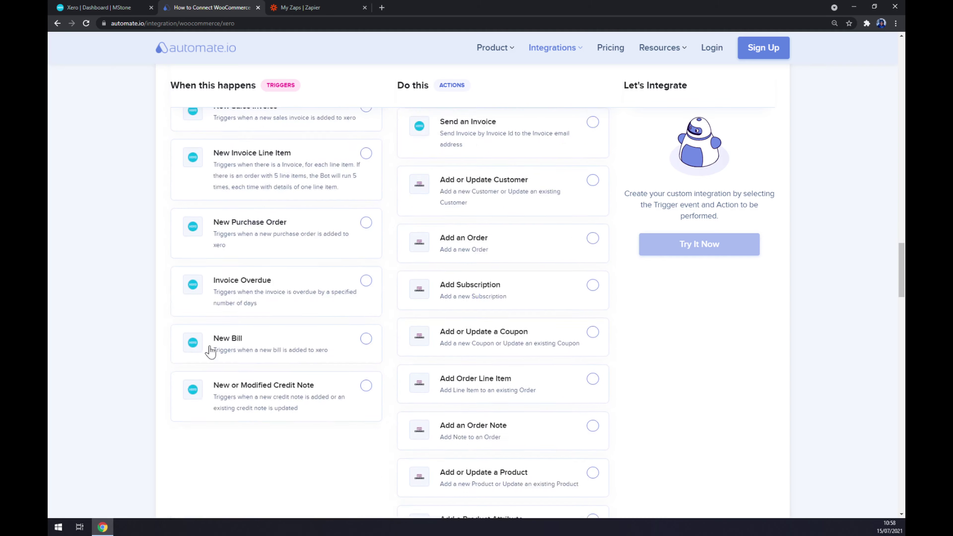
scroll(230, 342, "up", 7)
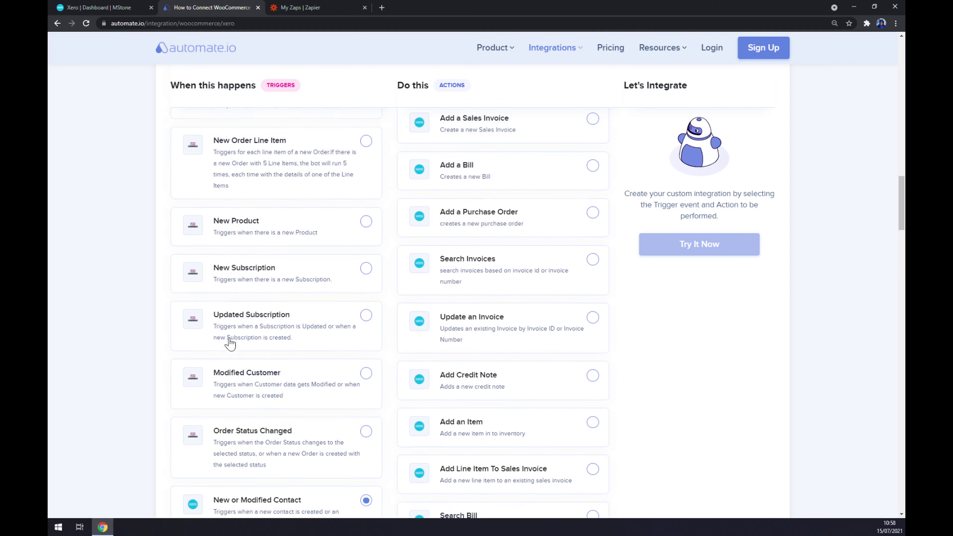
double_click(451, 164)
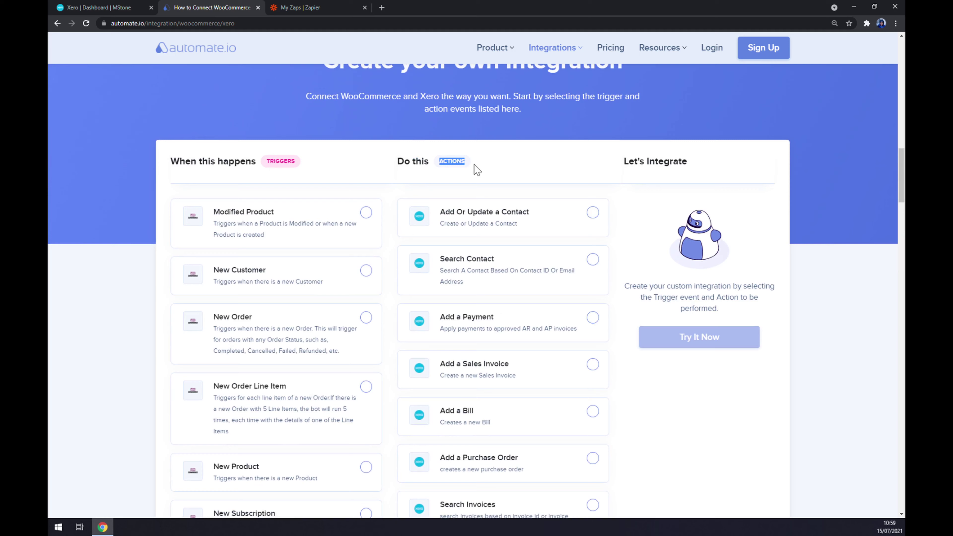
scroll(483, 233, "down", 20)
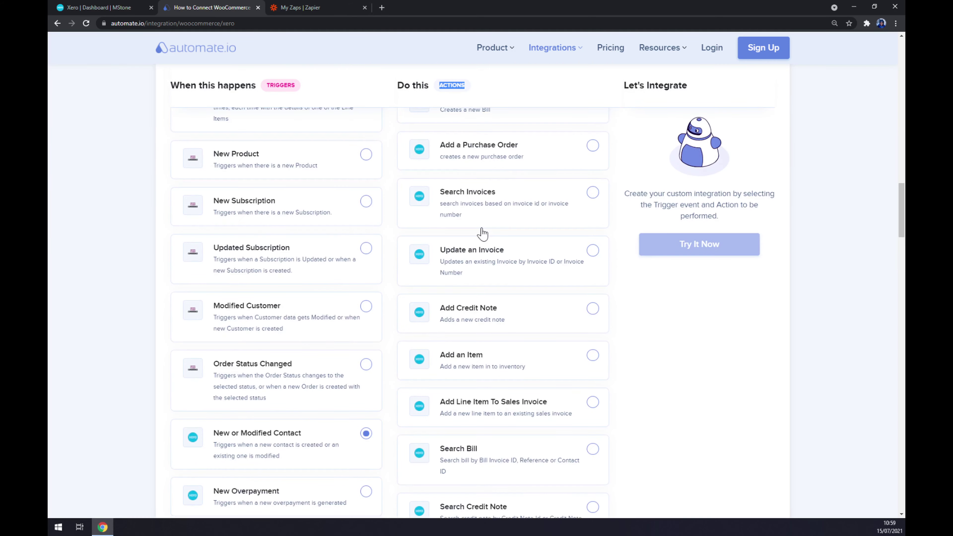
left_click(473, 211)
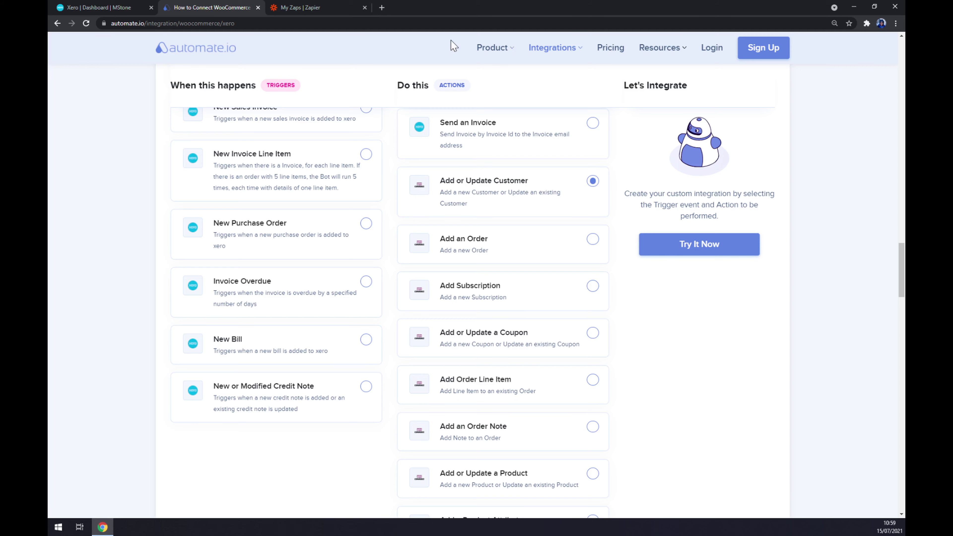
left_click(283, 3)
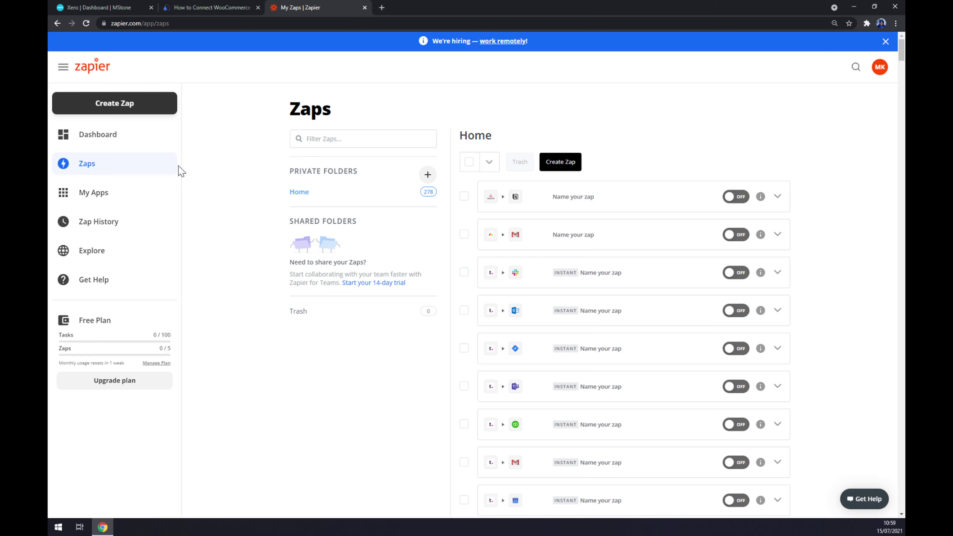
Step: Create a new zap with Xero as the trigger app and New Bill as the trigger event
left_click(145, 112)
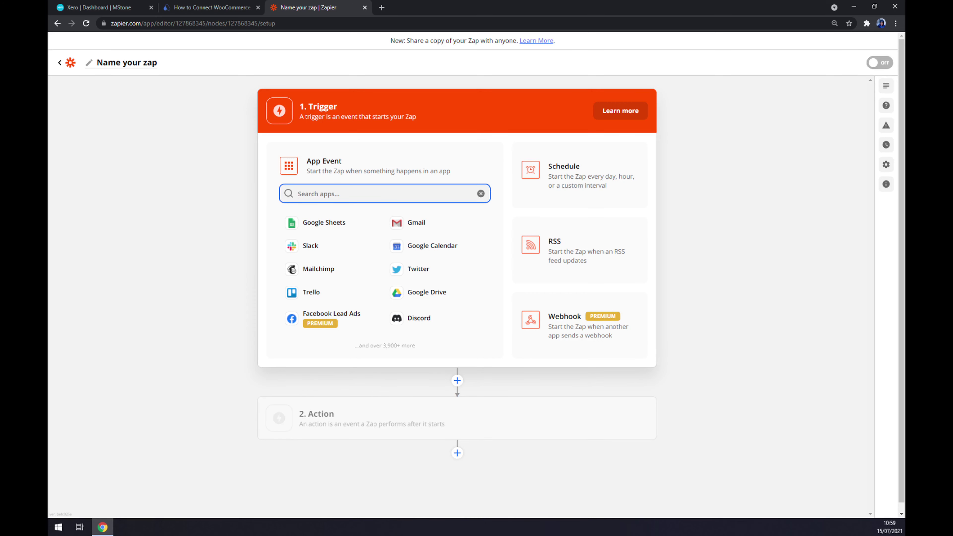
type("xero")
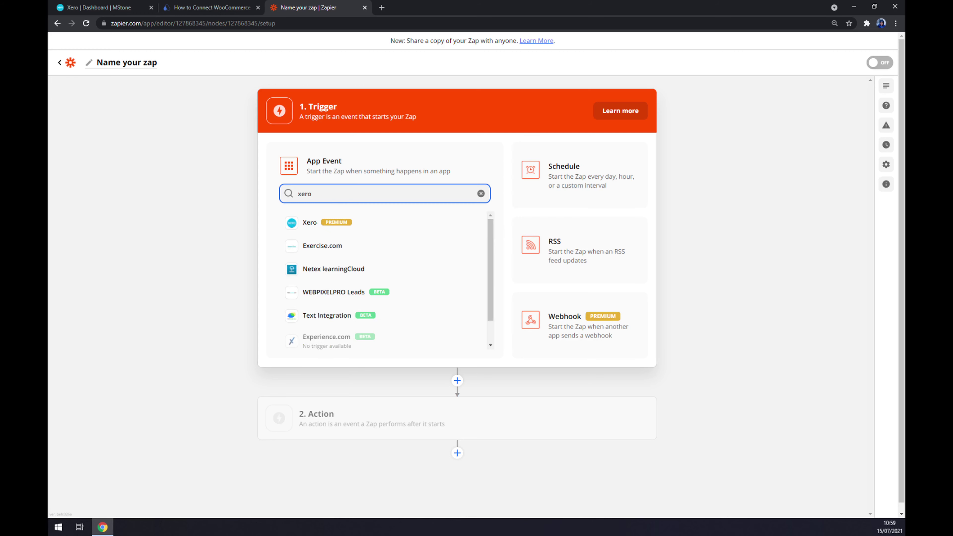
left_click(391, 220)
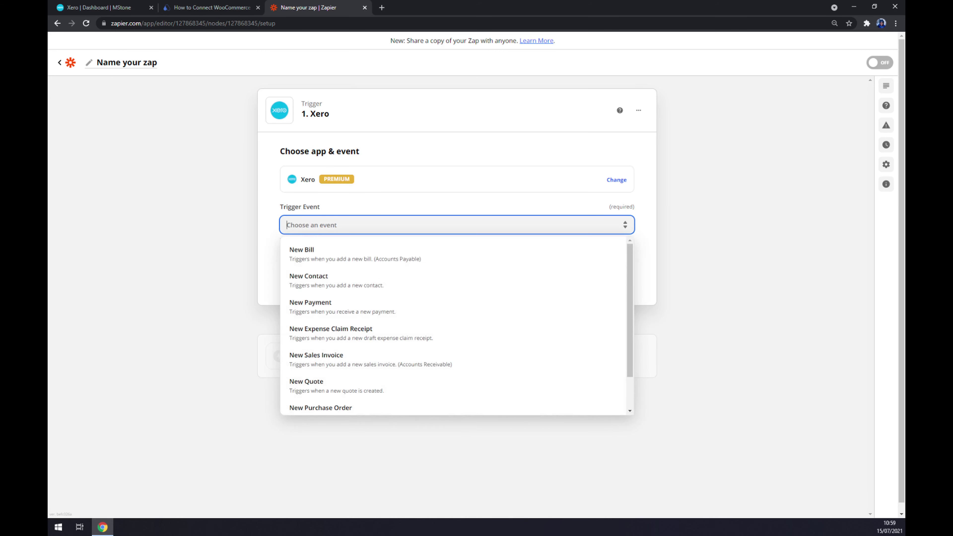
scroll(335, 276, "down", 2)
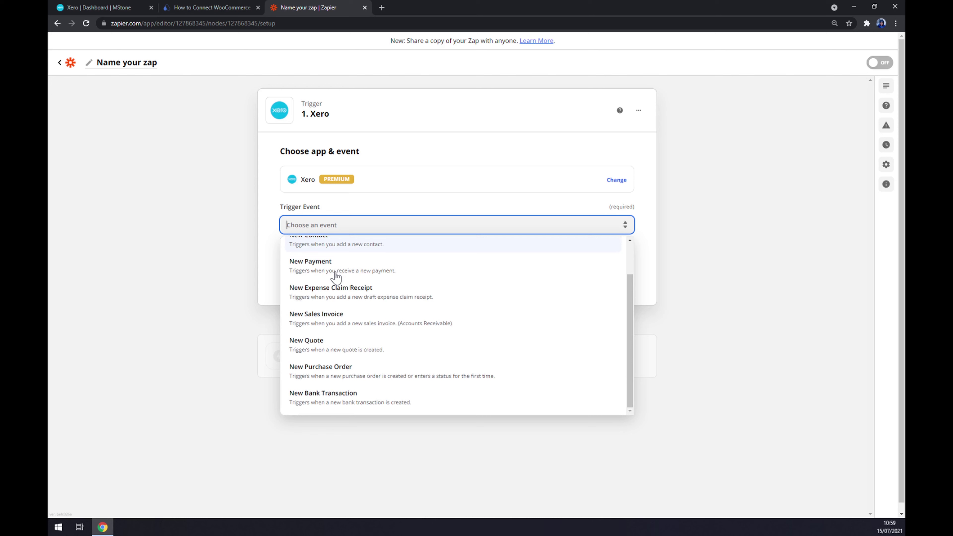
scroll(332, 268, "up", 2)
left_click(332, 265)
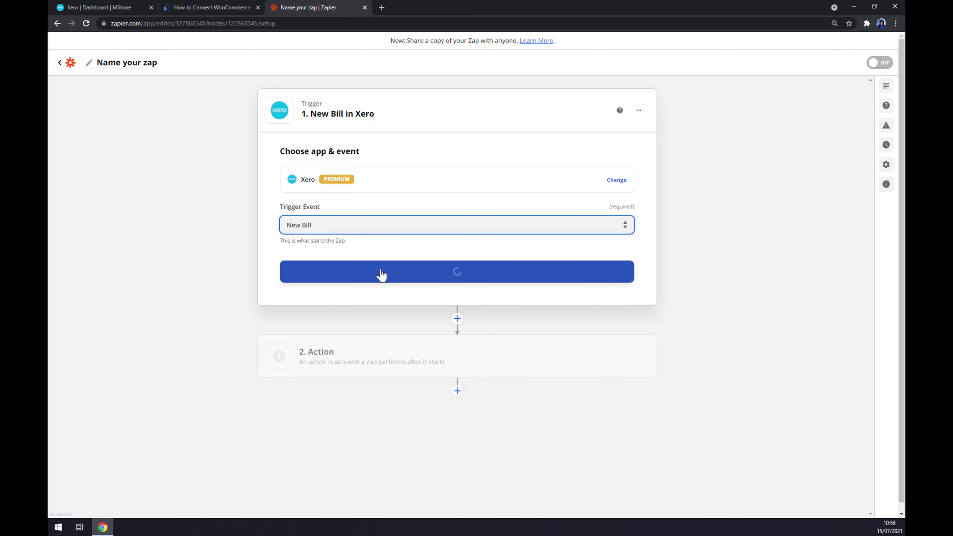
left_click(381, 275)
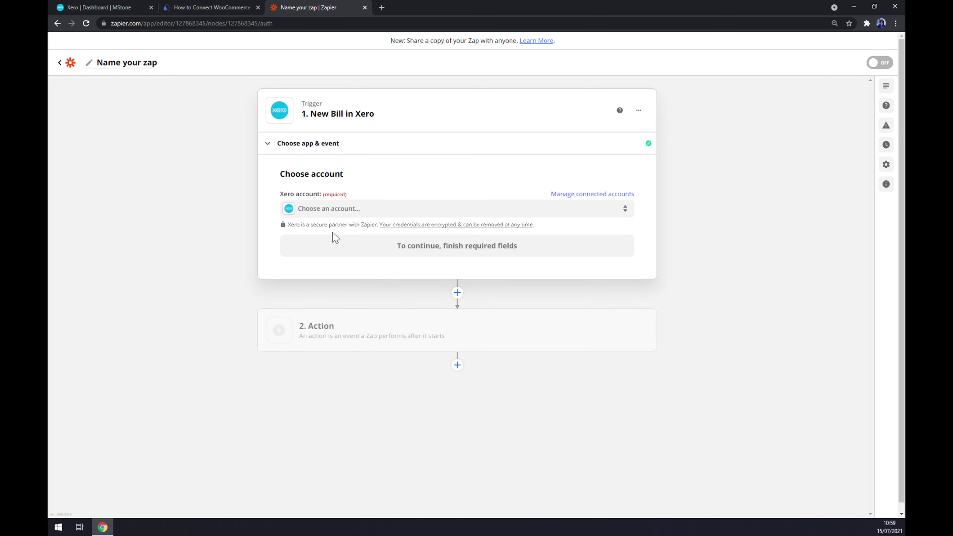
Step: Connect the existing Xero account to the New Bill trigger
left_click(329, 216)
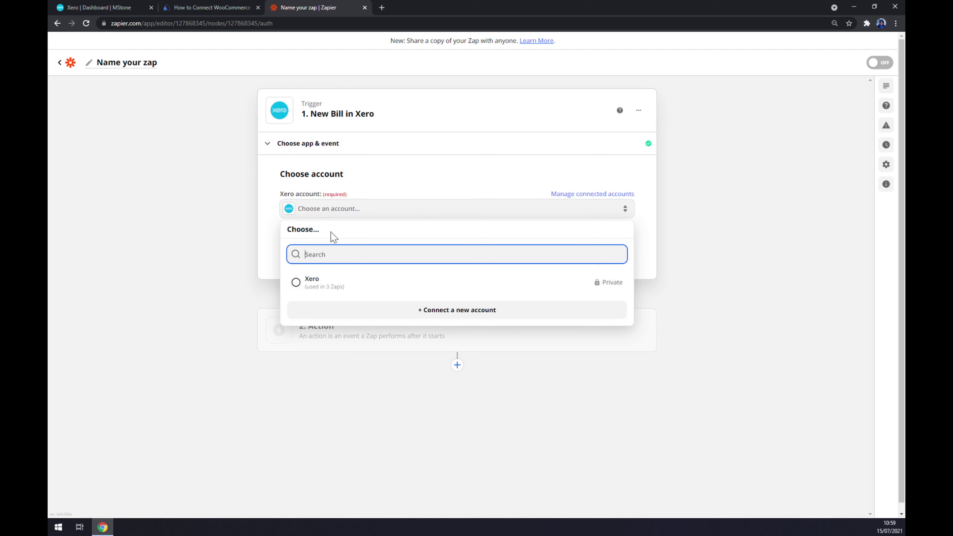
left_click(324, 282)
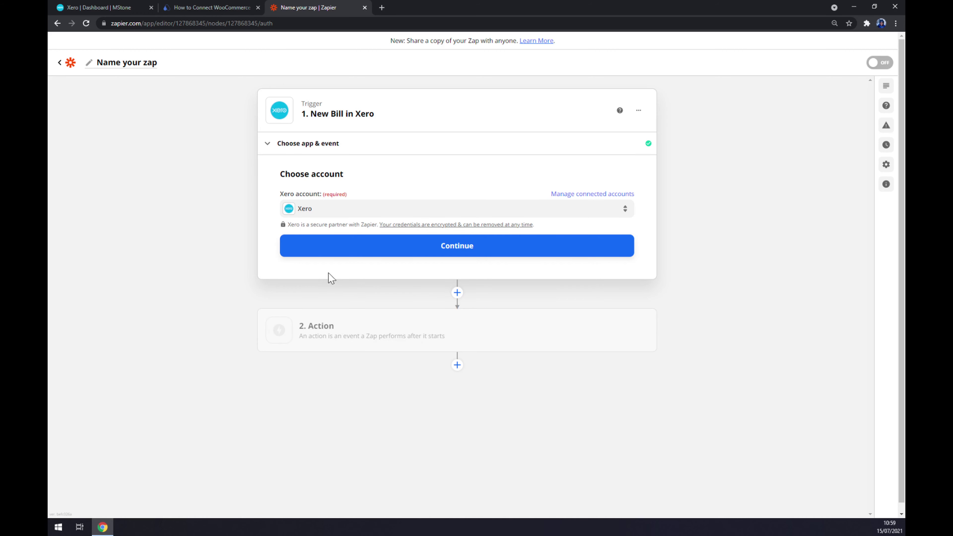
left_click(344, 255)
Step: Set the trigger's Xero organisation and Status to All, reaching the trigger test
left_click(330, 230)
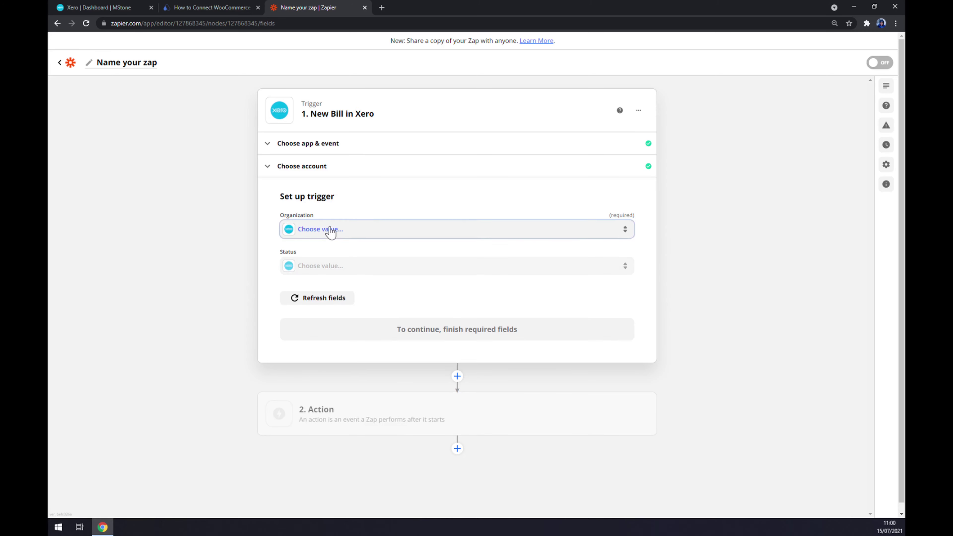
left_click(330, 309)
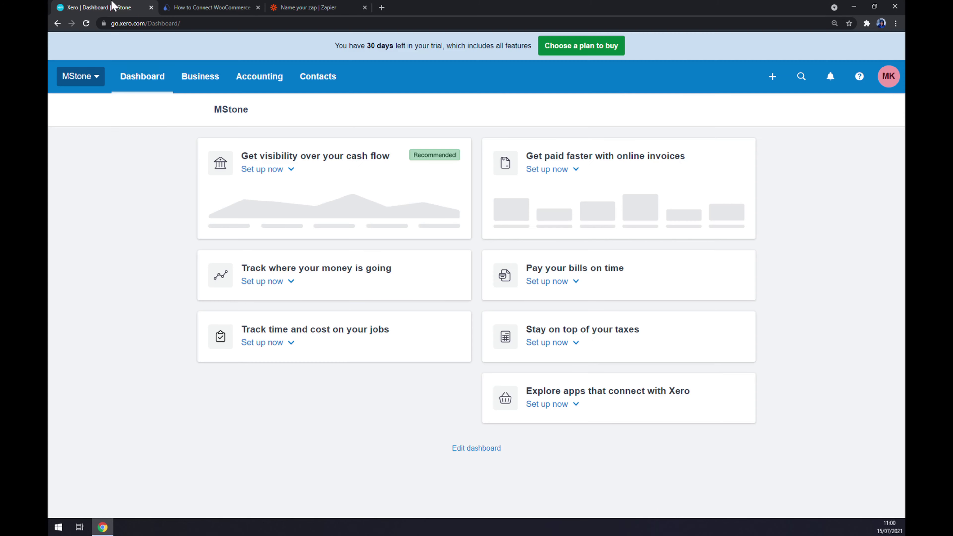
key("ctrl+1")
left_click(322, 8)
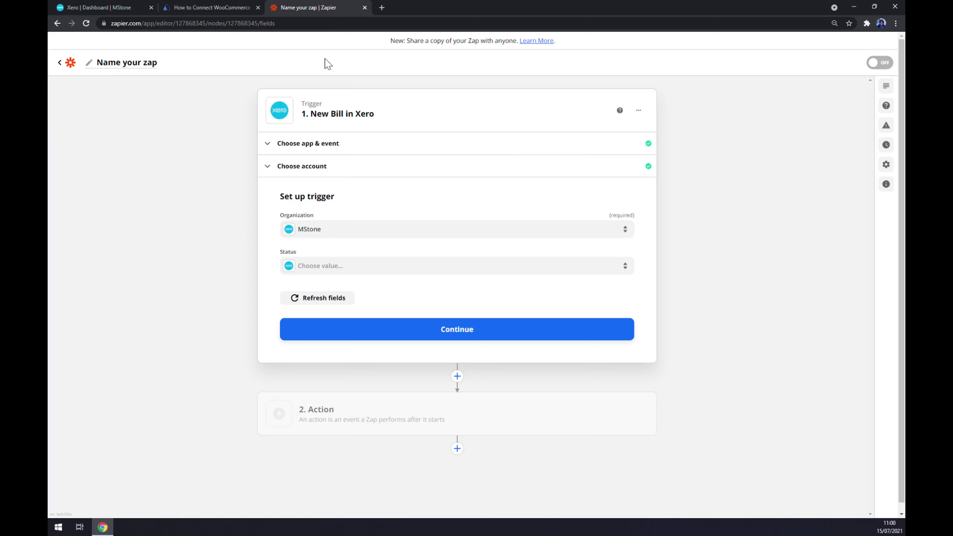
left_click(334, 270)
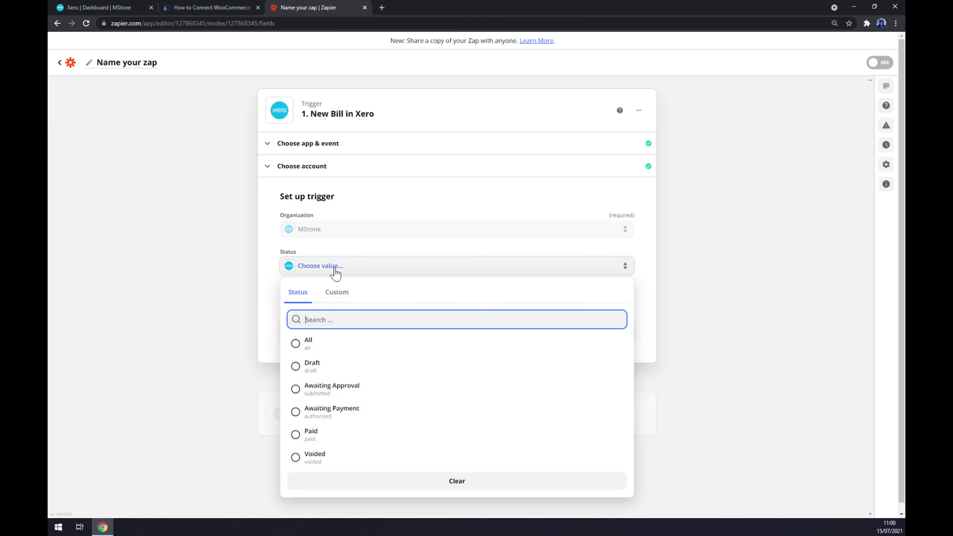
left_click(309, 343)
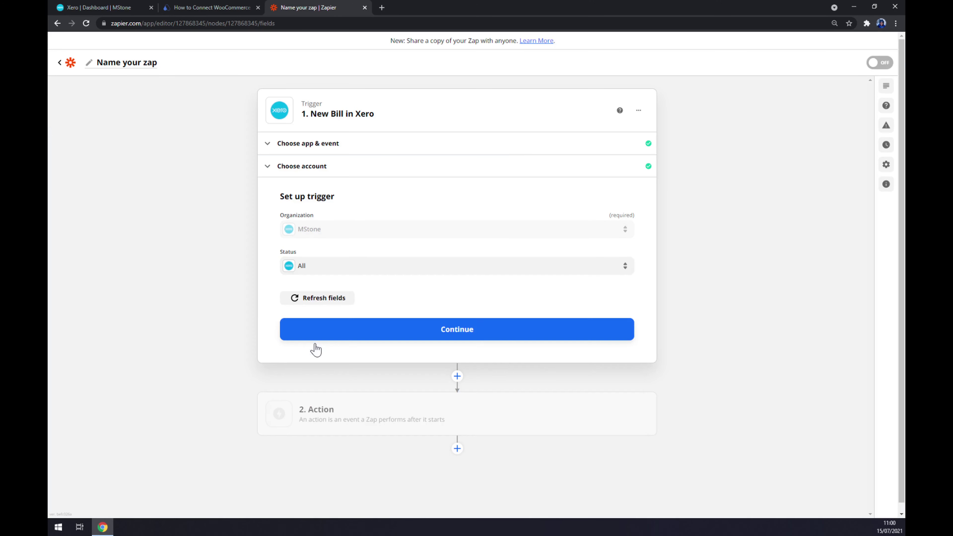
left_click(415, 329)
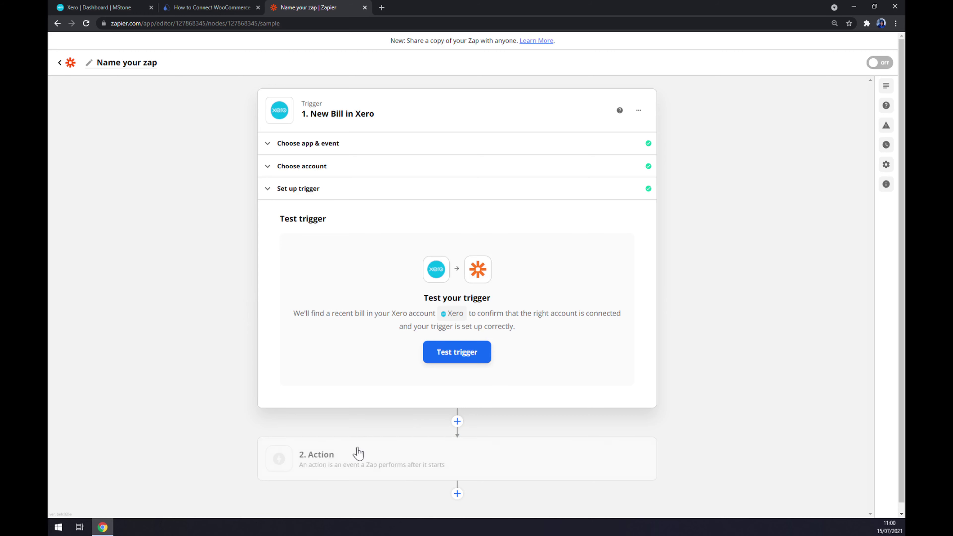
Step: Make the action step WooCommerce with Create Order as the action event
left_click(357, 455)
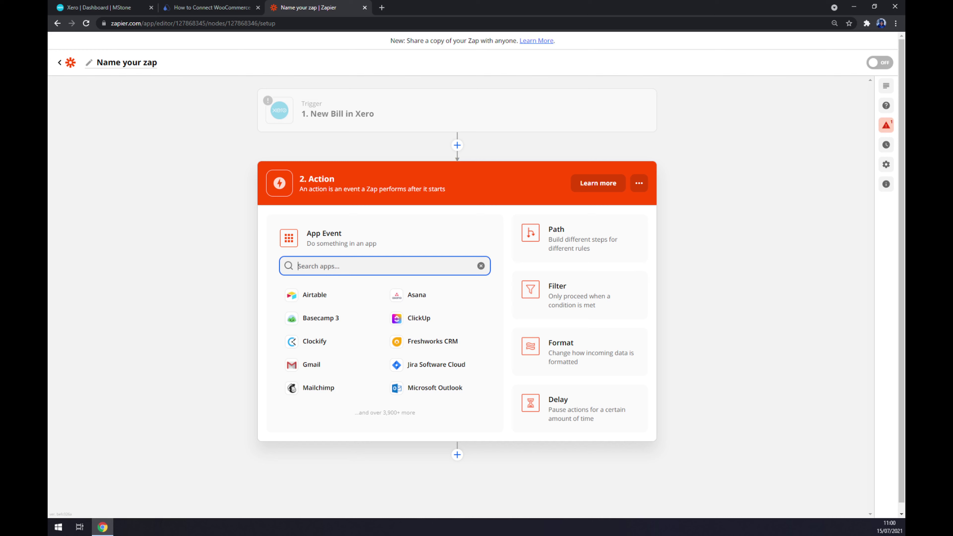
type("woo")
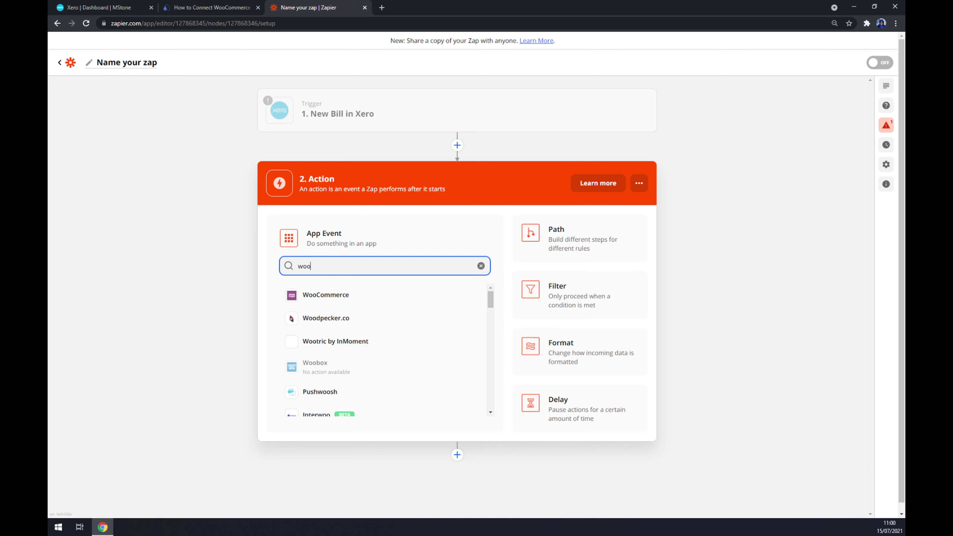
left_click(336, 299)
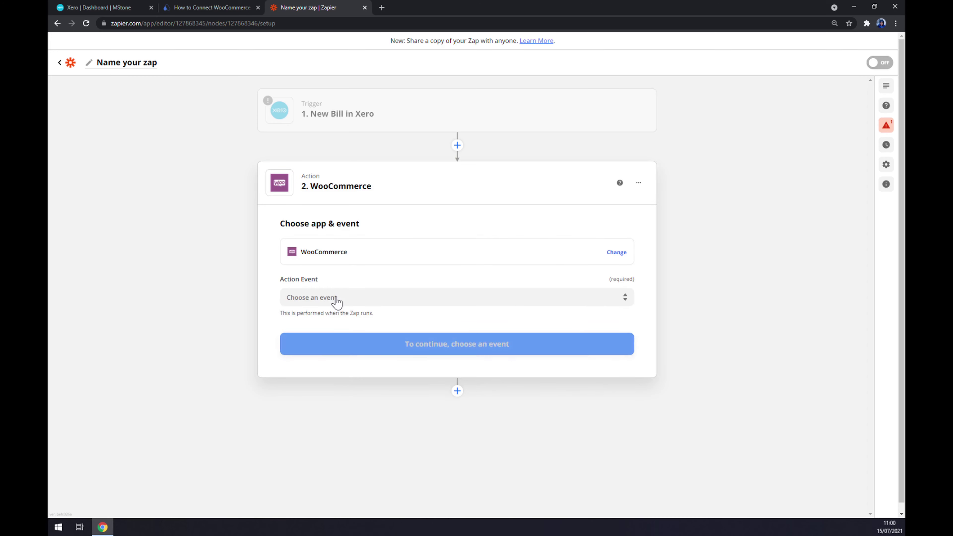
left_click(335, 299)
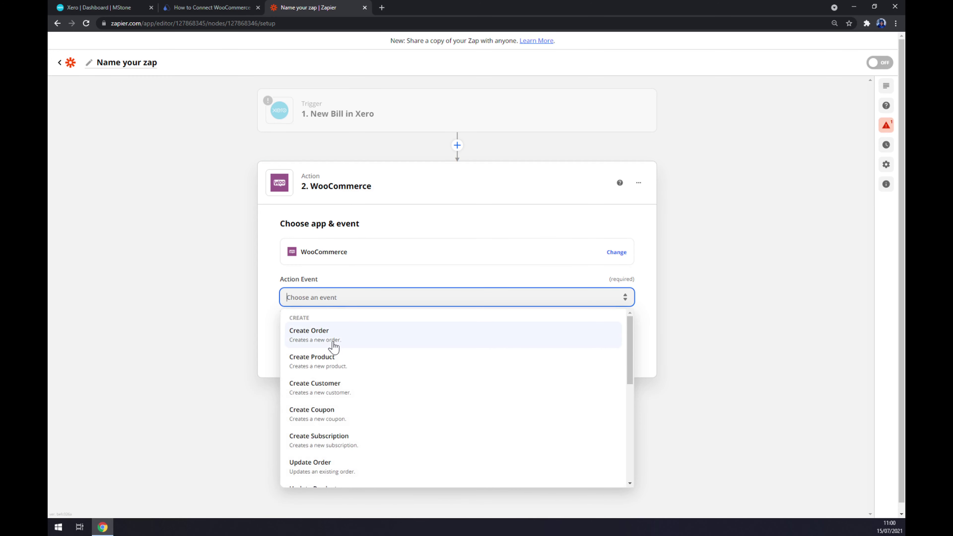
scroll(334, 348, "down", 5)
scroll(338, 350, "up", 5)
left_click(317, 340)
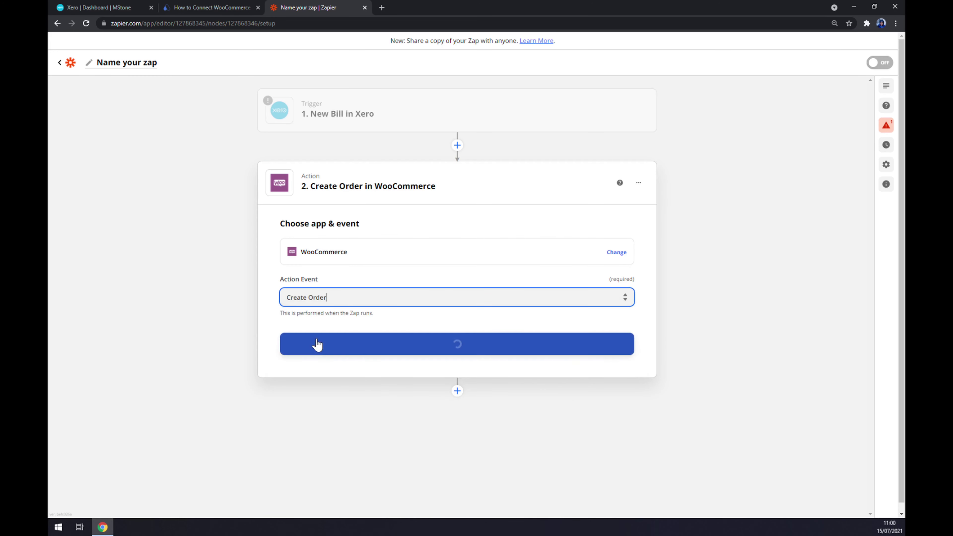
left_click(410, 349)
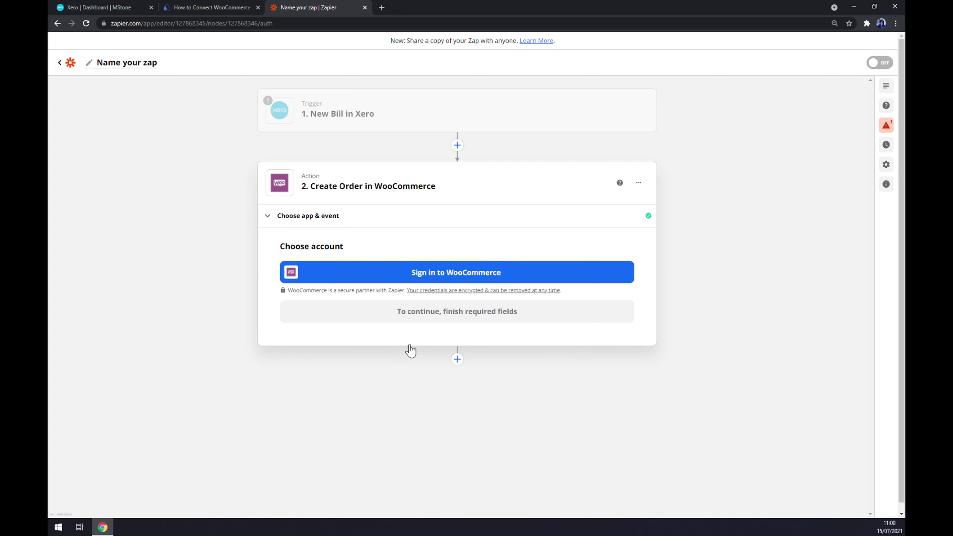